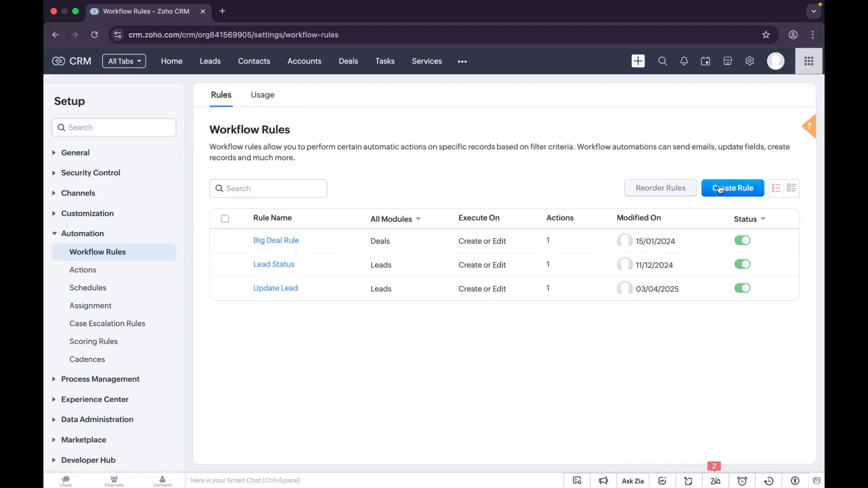
Step: Create a new Leads workflow rule named 'Update Lead Status' and continue to its setup
{"action": "left_click", "coordinate": [721, 190]}
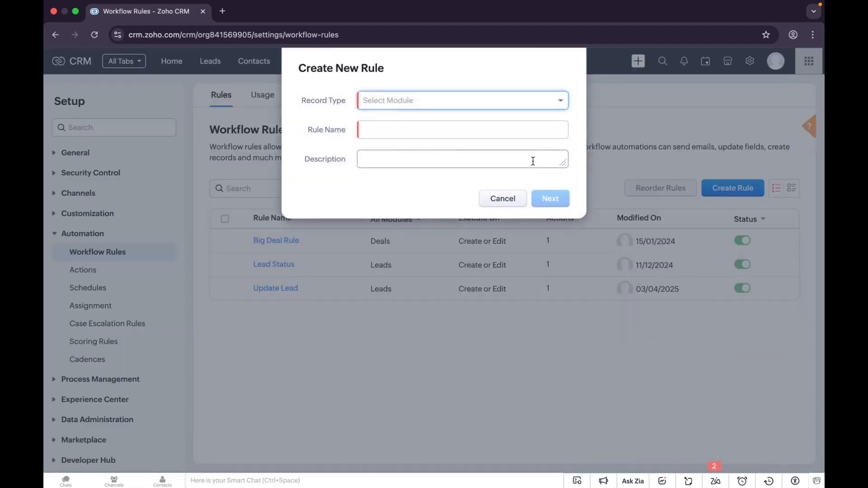
{"action": "left_click", "coordinate": [409, 104]}
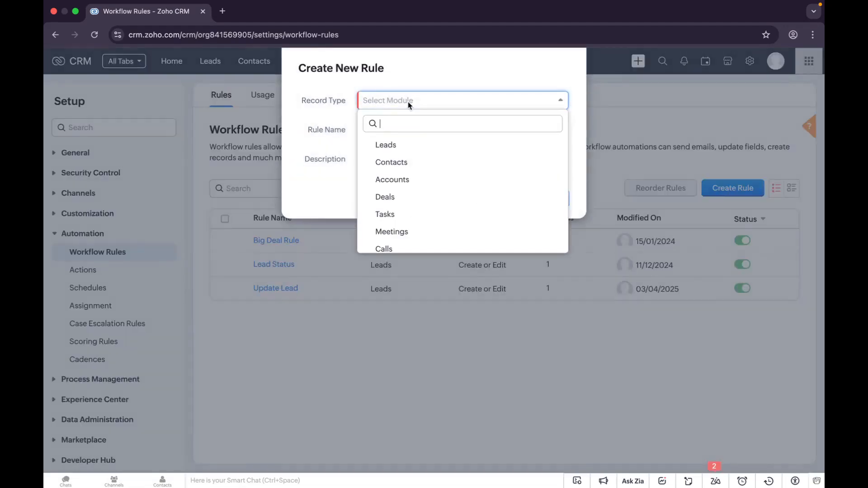
{"action": "left_click", "coordinate": [409, 150]}
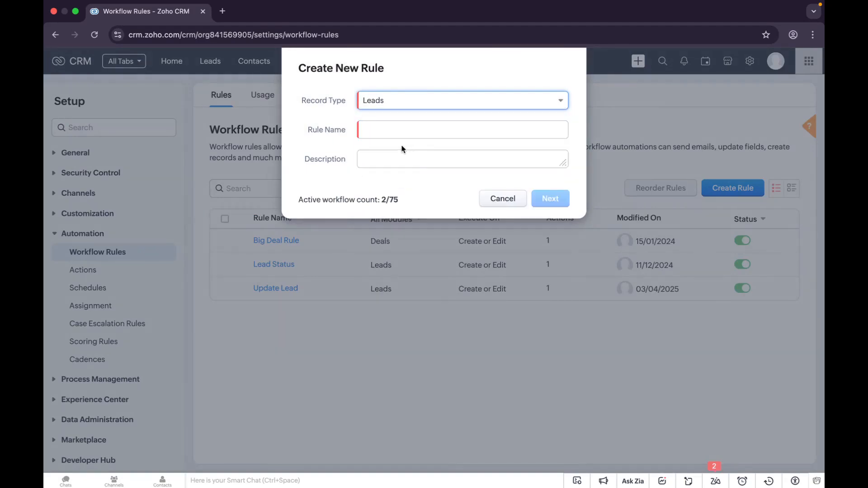
{"action": "left_click", "coordinate": [378, 132]}
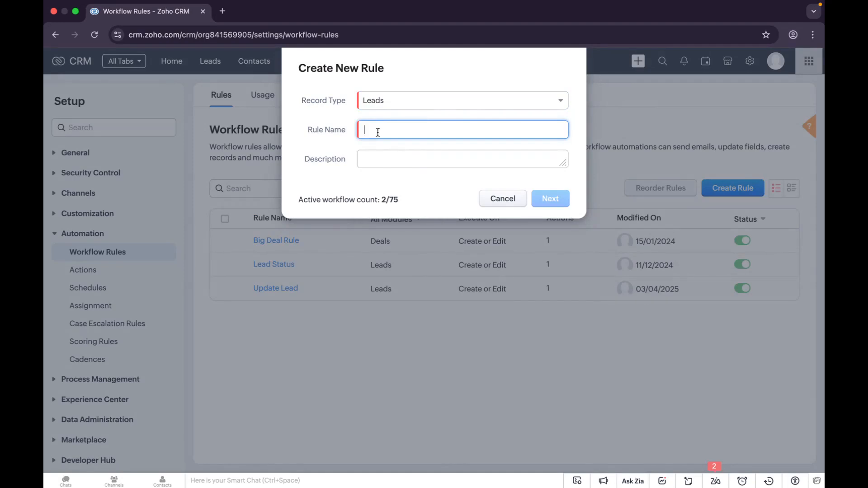
{"action": "type", "text": "Update Lead Status"}
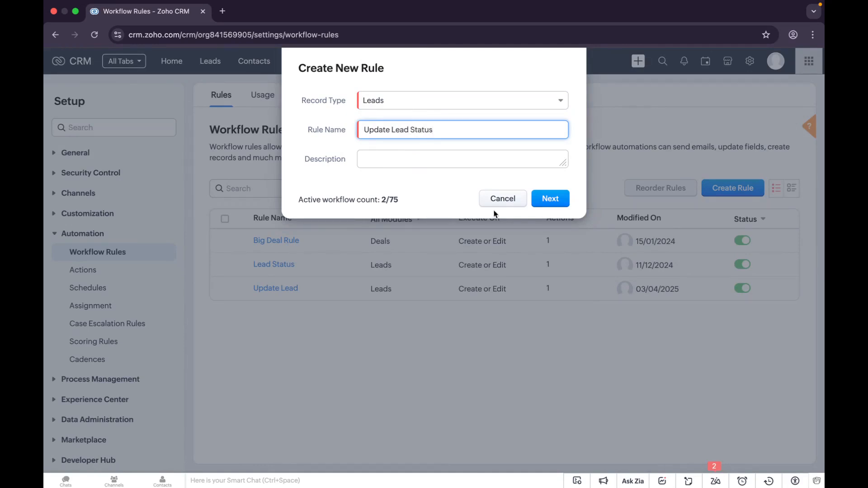
{"action": "left_click", "coordinate": [561, 198]}
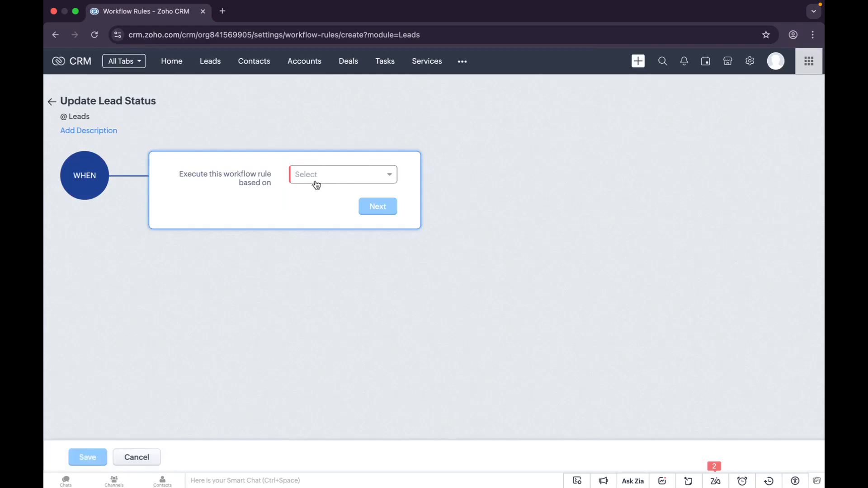
Step: Set the rule's WHEN trigger to Record action on Create or Edit and continue
{"action": "left_click", "coordinate": [339, 179]}
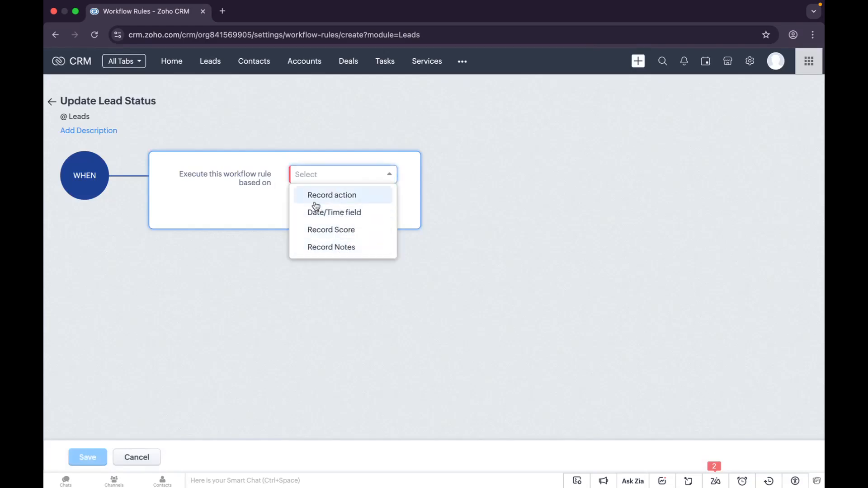
{"action": "left_click", "coordinate": [339, 195]}
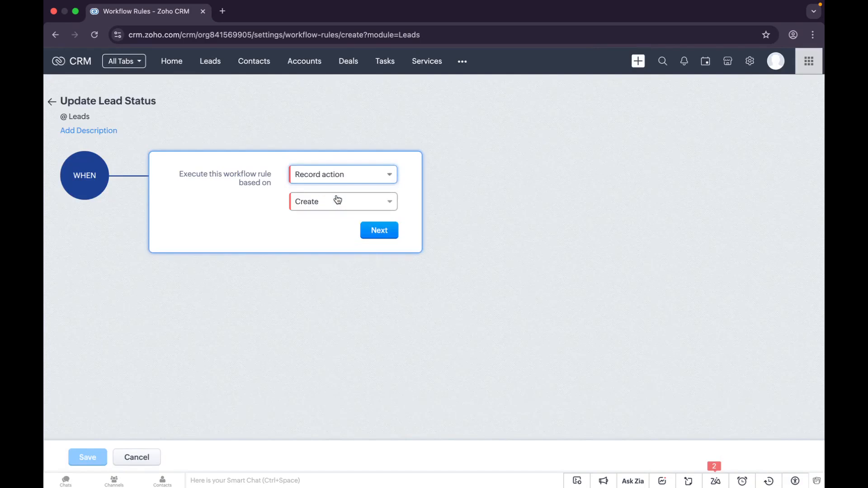
{"action": "left_click", "coordinate": [312, 207]}
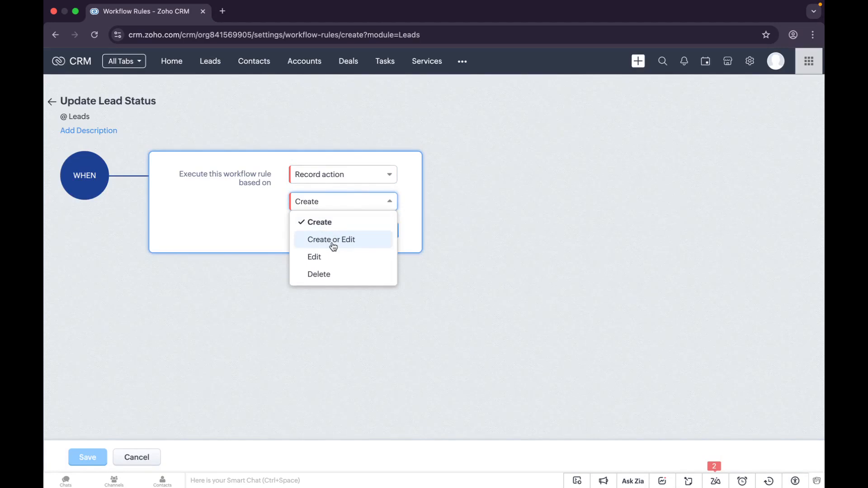
{"action": "left_click", "coordinate": [333, 246]}
{"action": "left_click", "coordinate": [443, 251]}
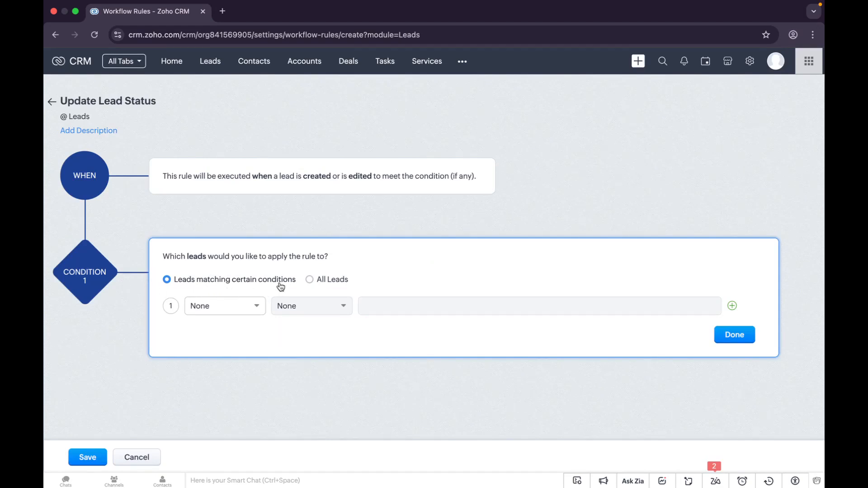
Step: Choose All Leads as the rule's condition and confirm to reveal the action choices
{"action": "left_click", "coordinate": [246, 310]}
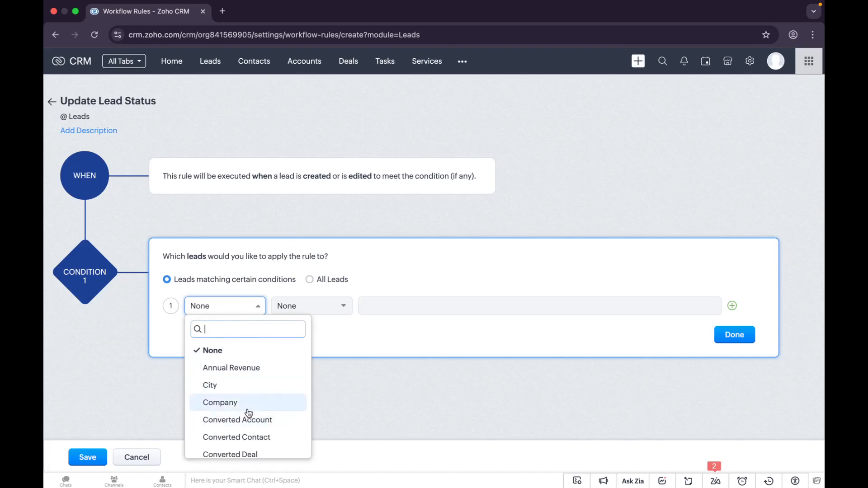
{"action": "left_click", "coordinate": [286, 288]}
{"action": "left_click", "coordinate": [309, 279]}
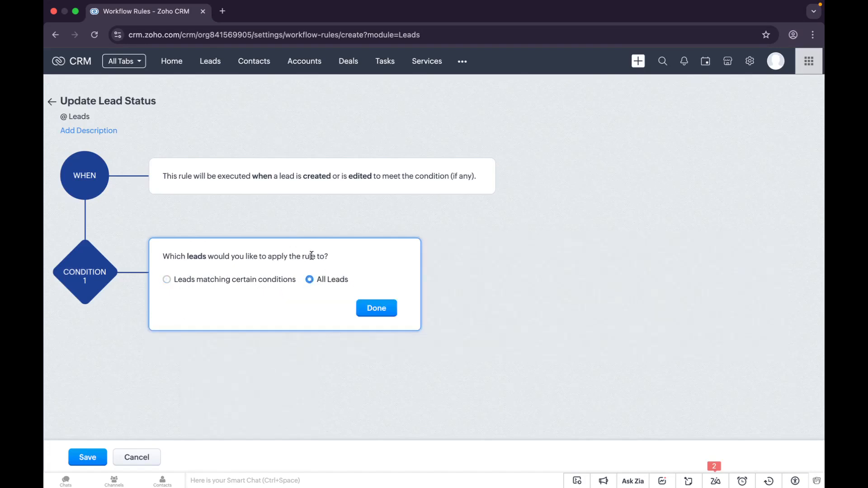
{"action": "left_click", "coordinate": [386, 310]}
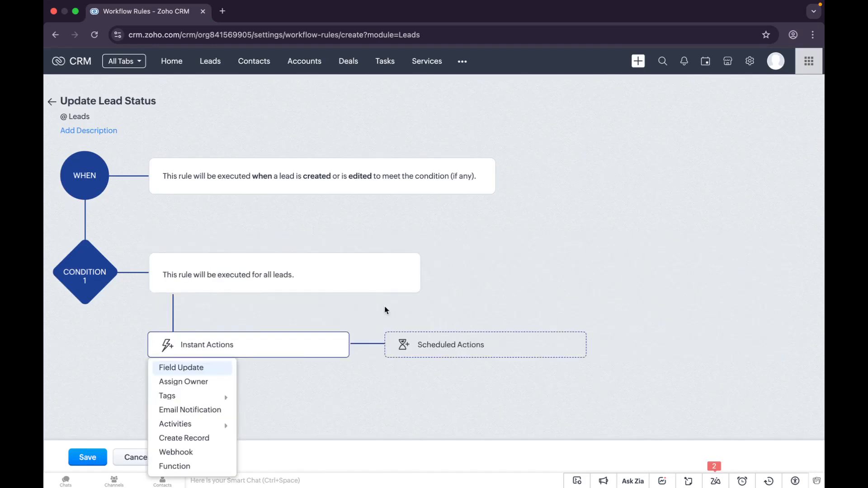
Step: Add a new Field Update instant action named 'Update Status'
{"action": "left_click", "coordinate": [200, 374]}
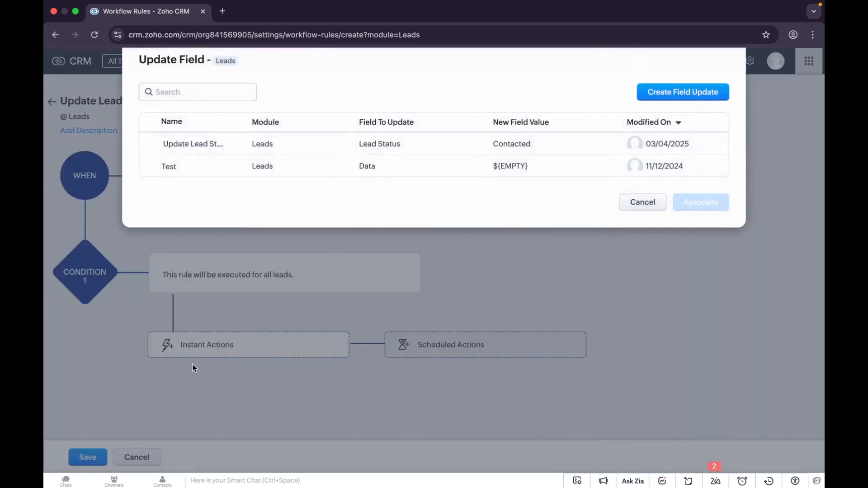
{"action": "left_click", "coordinate": [683, 101]}
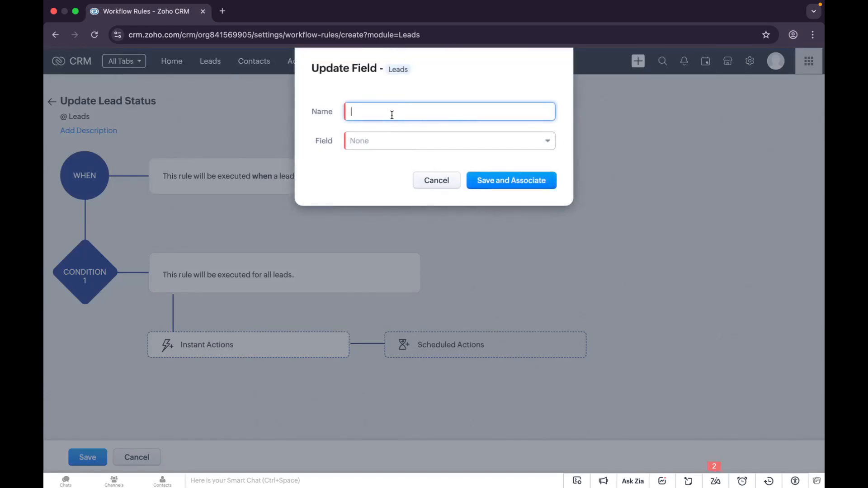
{"action": "type", "text": "Update Status"}
Step: Make the field update set Lead Status to Attempted to Contact, then save and associate it
{"action": "left_click", "coordinate": [398, 143]}
{"action": "scroll", "coordinate": [401, 234], "scroll_direction": "down", "scroll_amount": 1}
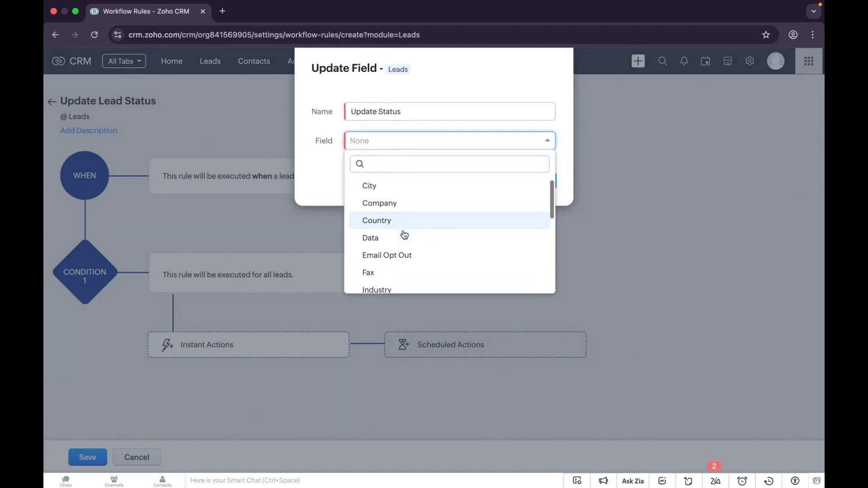
{"action": "type", "text": "lead"}
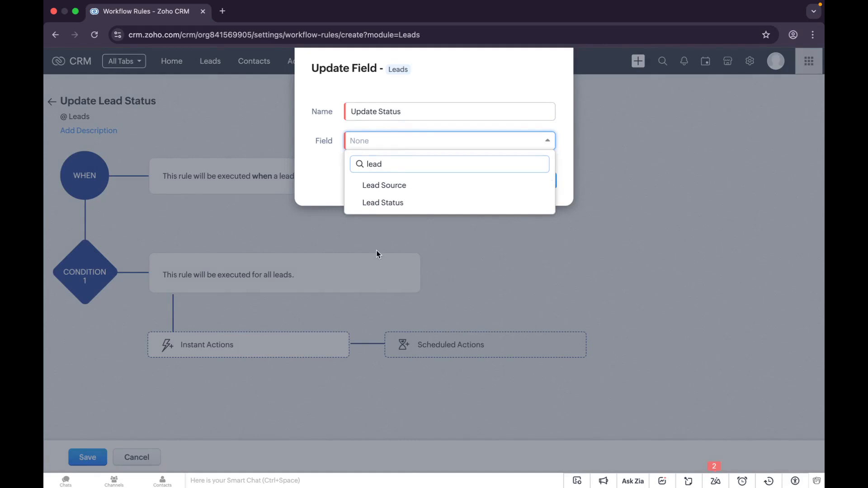
{"action": "left_click", "coordinate": [384, 202]}
{"action": "left_click", "coordinate": [426, 172]}
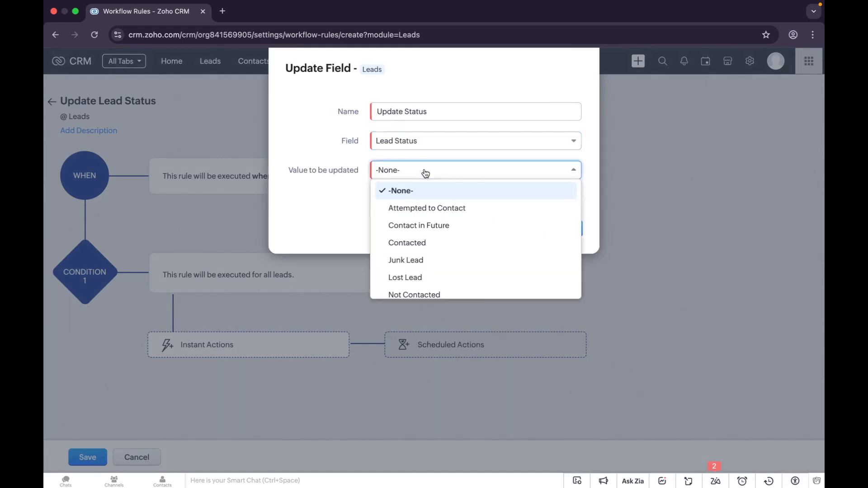
{"action": "scroll", "coordinate": [419, 266], "scroll_direction": "down", "scroll_amount": 1}
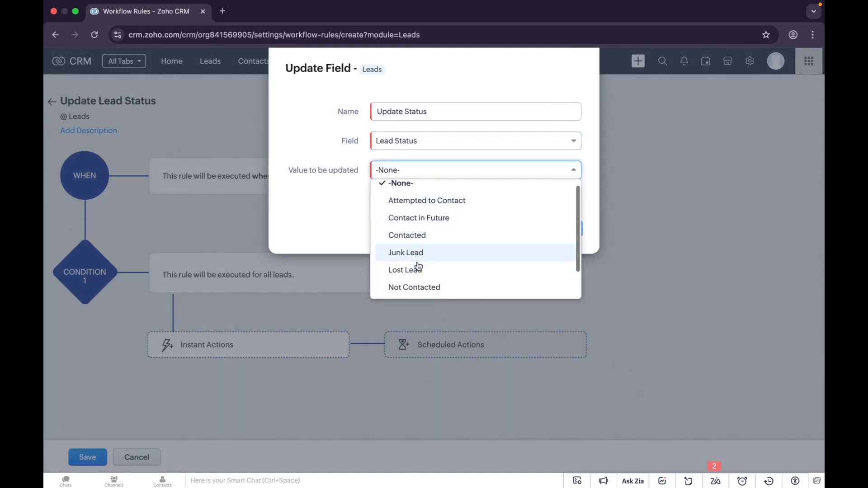
{"action": "scroll", "coordinate": [418, 266], "scroll_direction": "down", "scroll_amount": 2}
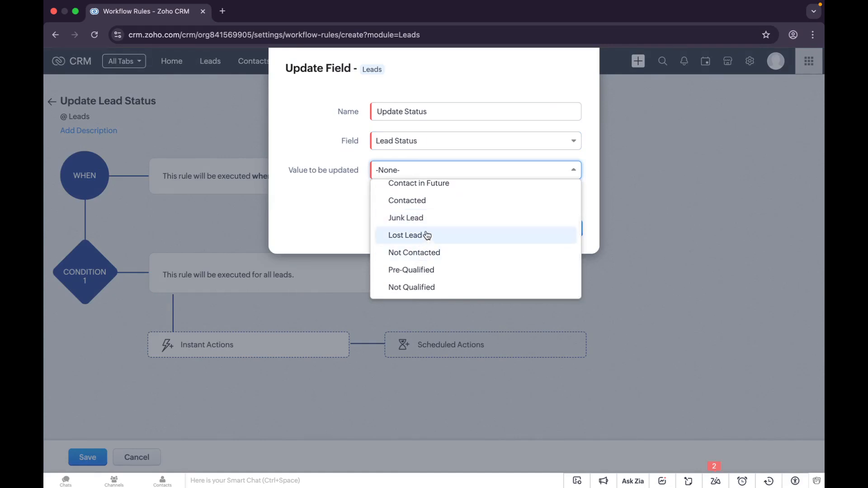
{"action": "scroll", "coordinate": [429, 223], "scroll_direction": "up", "scroll_amount": 3}
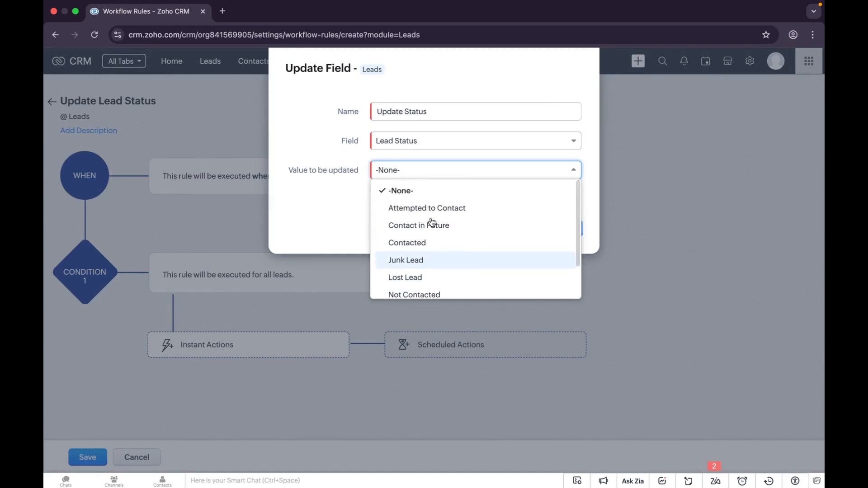
{"action": "left_click", "coordinate": [438, 209]}
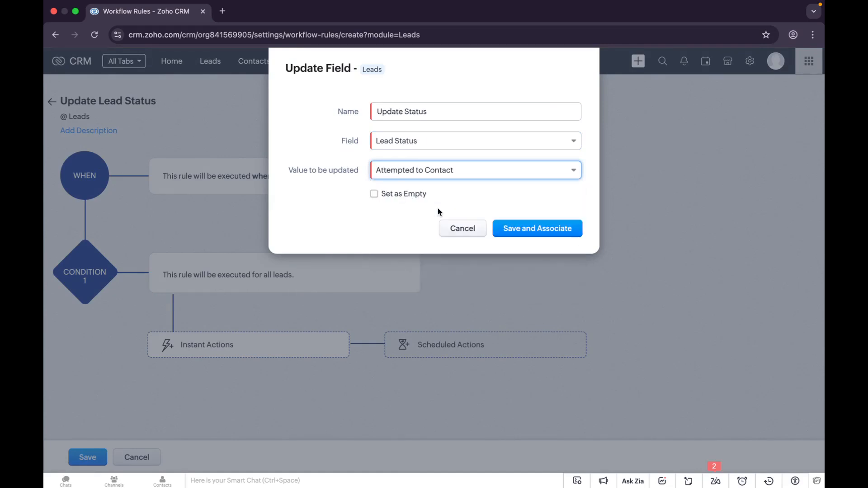
{"action": "left_click", "coordinate": [560, 234]}
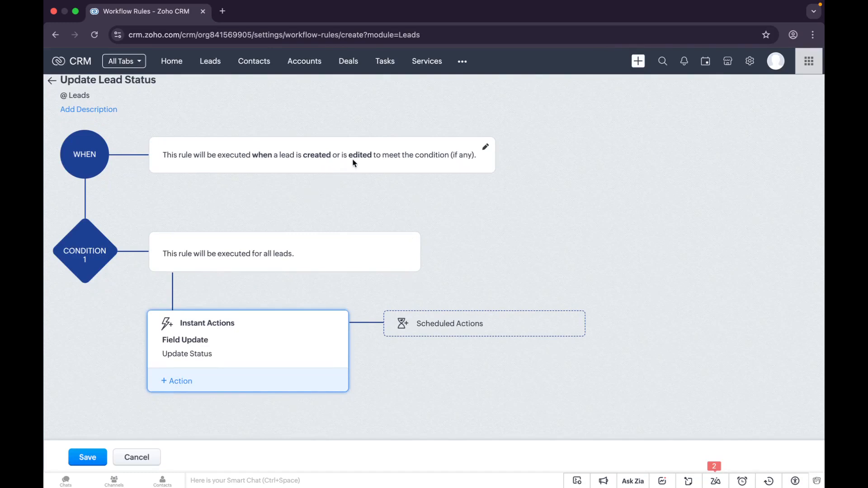
Step: Edit the WHEN trigger from Create or Edit to Create only
{"action": "left_click", "coordinate": [485, 147]}
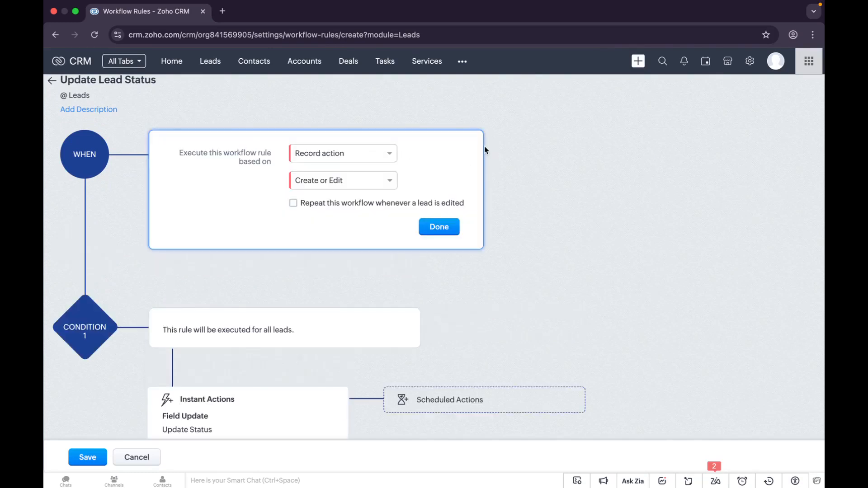
{"action": "left_click", "coordinate": [383, 182]}
{"action": "left_click", "coordinate": [365, 203]}
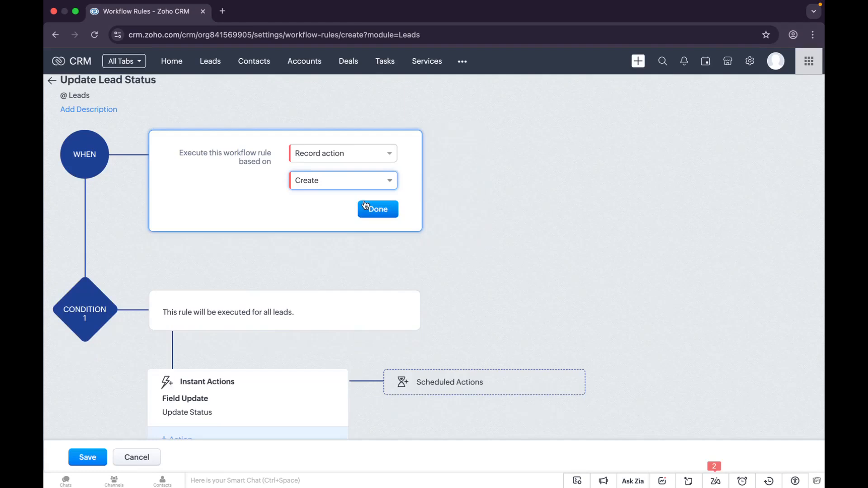
{"action": "left_click", "coordinate": [392, 219]}
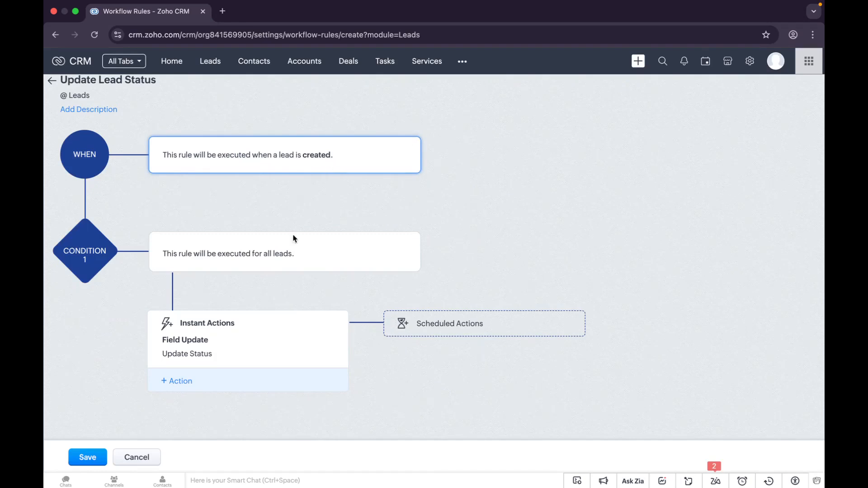
Step: Re-associate the Update Status field update, save the Update Lead Status rule, and go to Leads
{"action": "left_click_drag", "start_coordinate": [161, 253], "coordinate": [305, 255]}
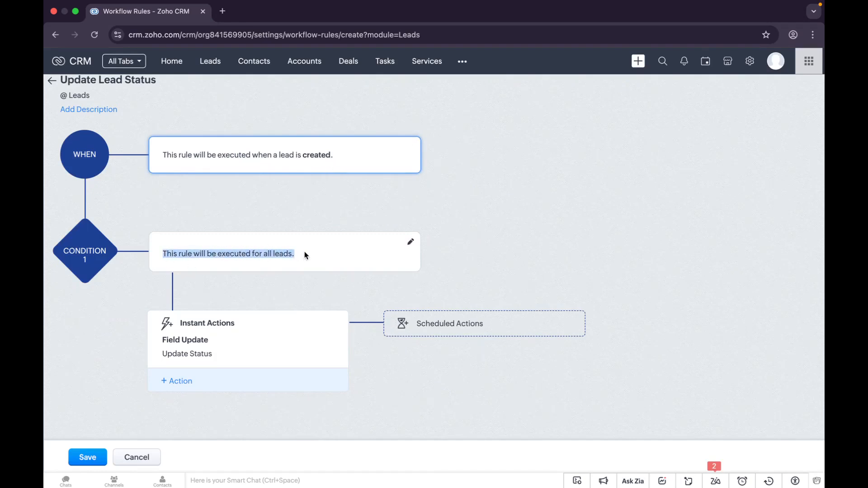
{"action": "left_click", "coordinate": [299, 264]}
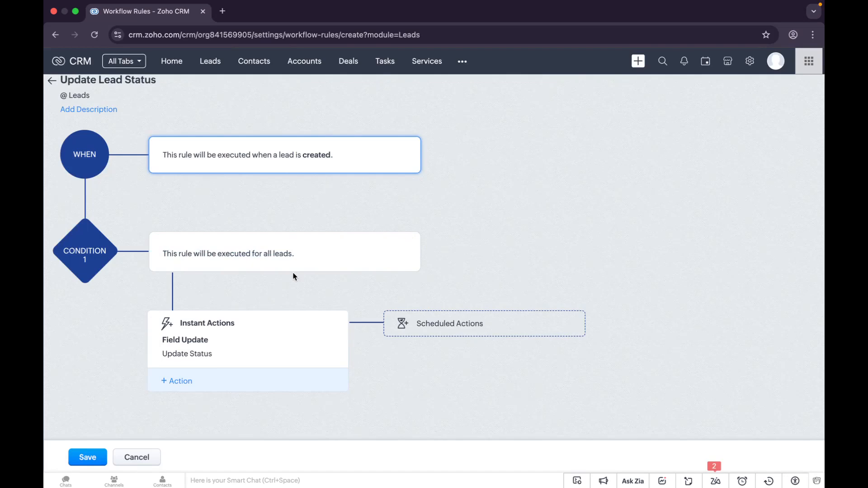
{"action": "left_click", "coordinate": [179, 356]}
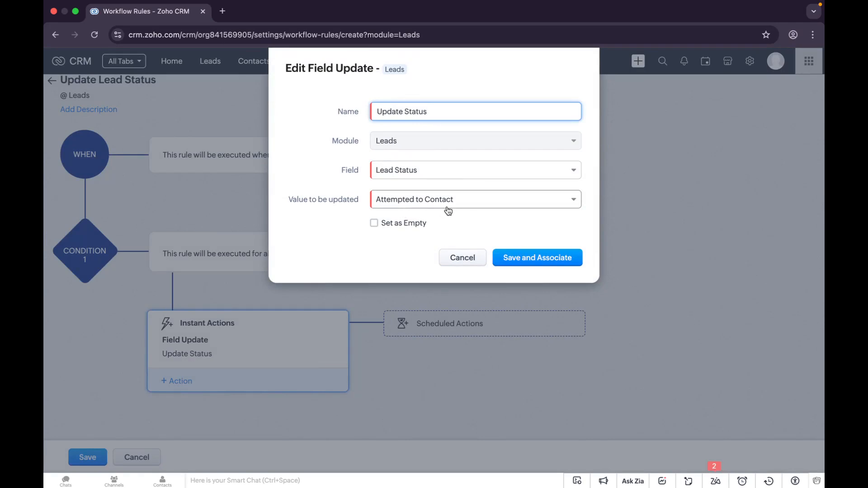
{"action": "left_click", "coordinate": [535, 259]}
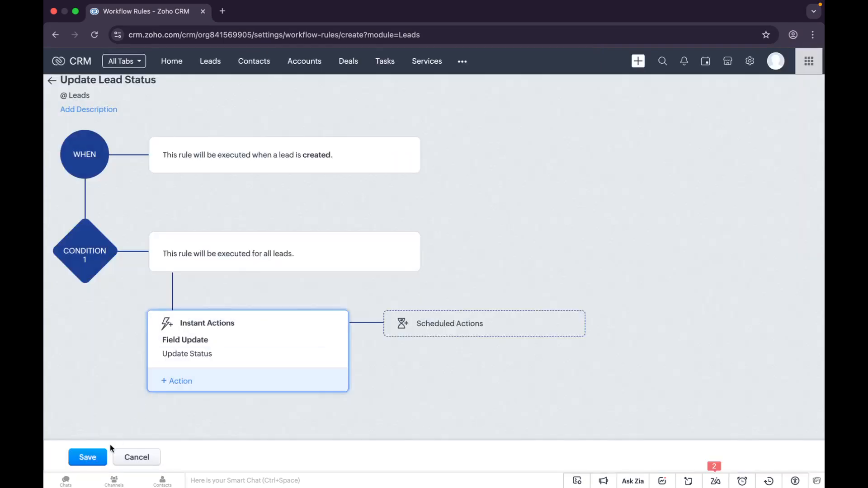
{"action": "left_click", "coordinate": [100, 453]}
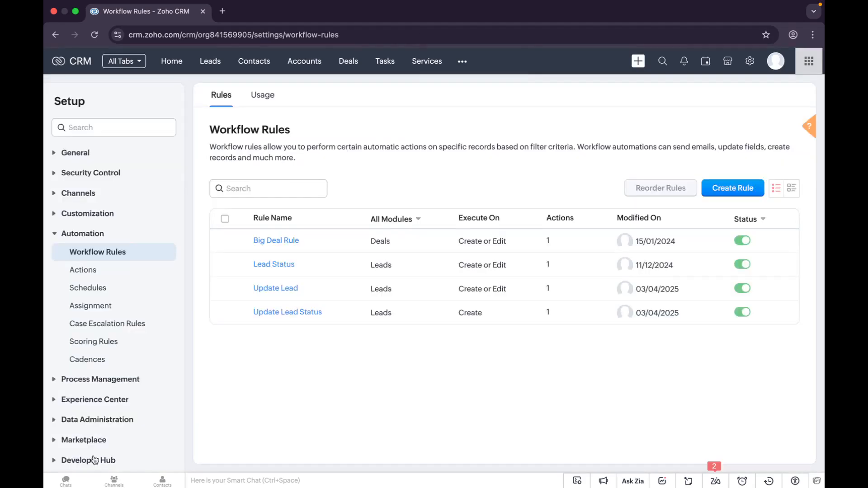
{"action": "left_click", "coordinate": [218, 68]}
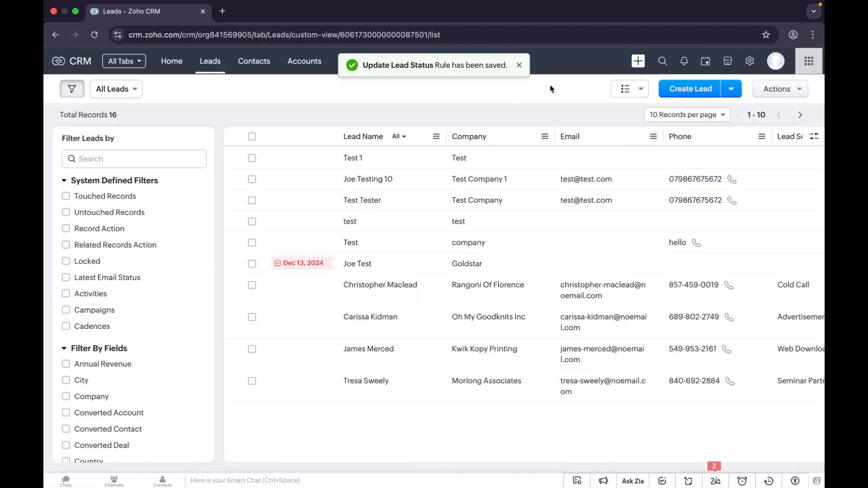
Step: Create and save a test lead: Company Test 22, Last Name Test, Data 10/04/2025
{"action": "left_click", "coordinate": [520, 65]}
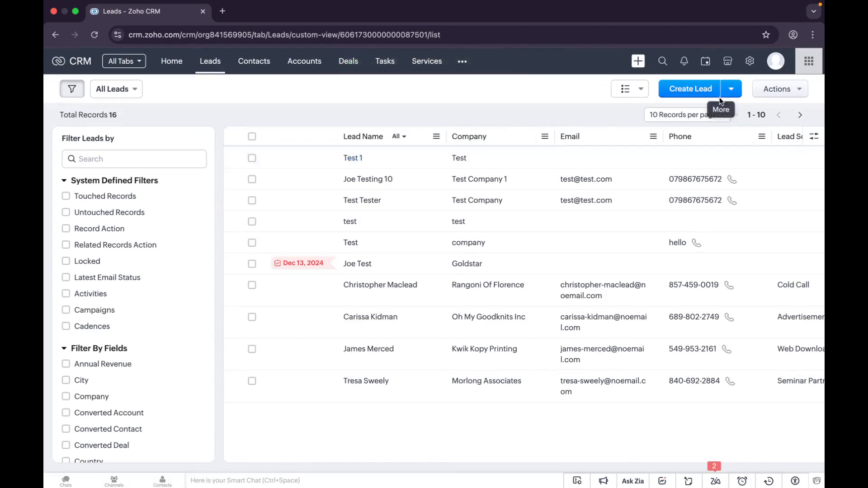
{"action": "left_click", "coordinate": [684, 93]}
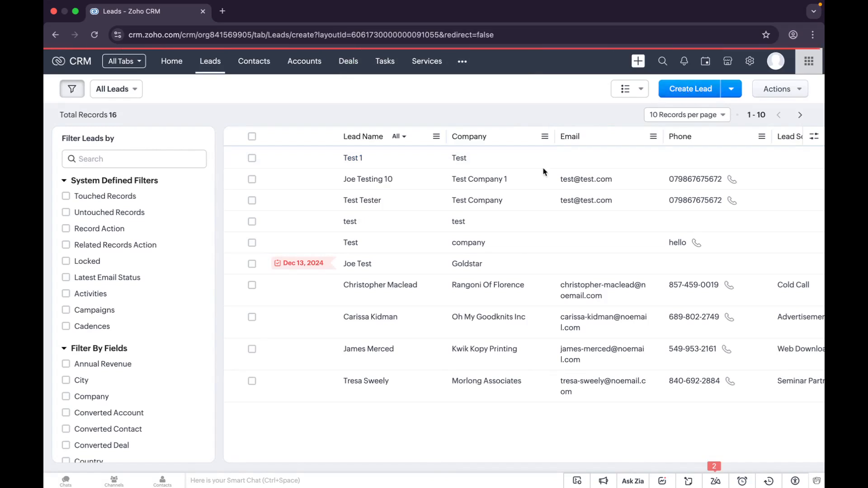
{"action": "left_click", "coordinate": [611, 248]}
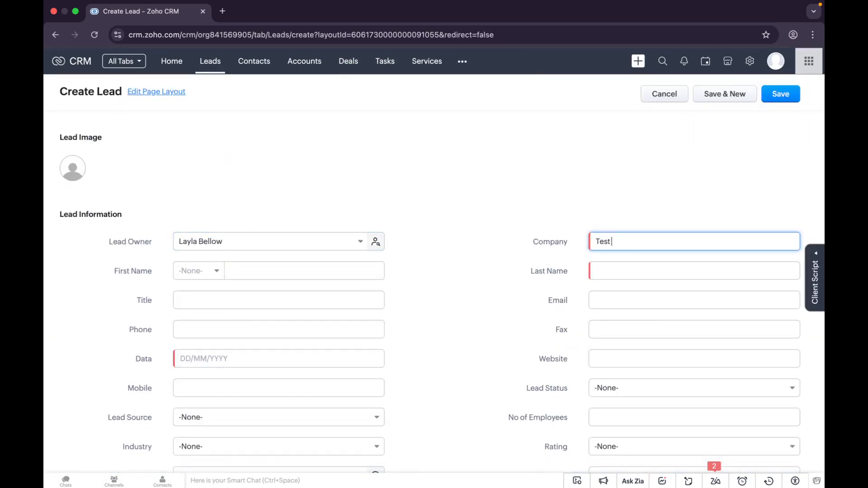
{"action": "left_click", "coordinate": [604, 272]}
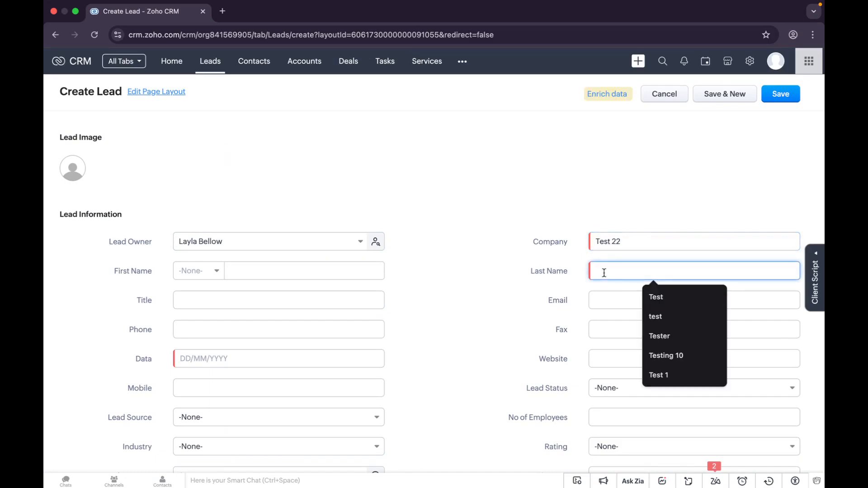
{"action": "type", "text": "Test"}
{"action": "left_click", "coordinate": [460, 301]}
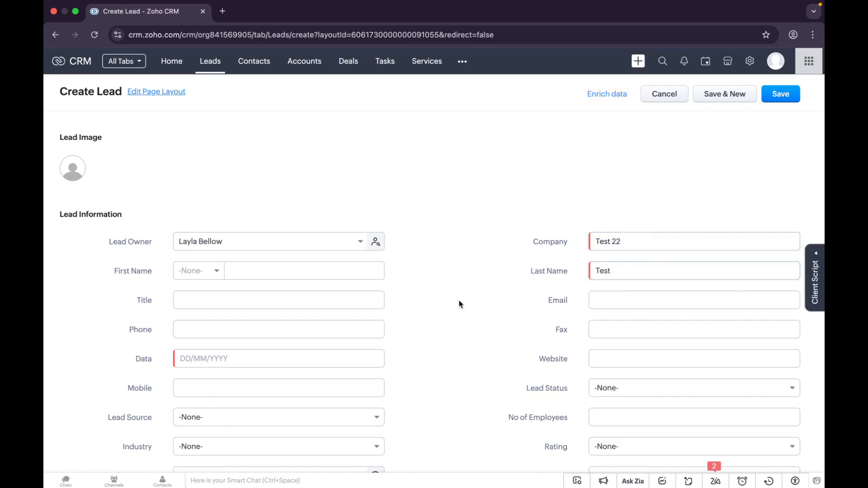
{"action": "left_click", "coordinate": [283, 361]}
{"action": "left_click", "coordinate": [242, 268]}
{"action": "left_click", "coordinate": [784, 97]}
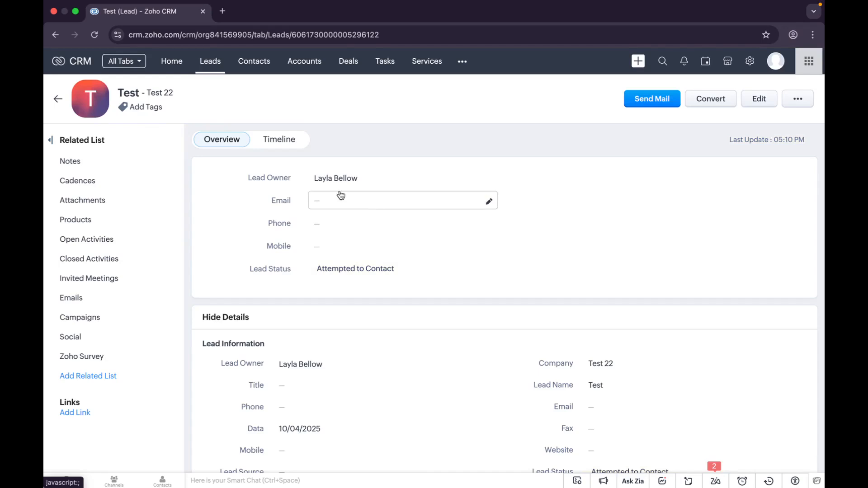
Step: Open the Test lead's Timeline to confirm Lead Status changed to Attempted to Contact
{"action": "left_click", "coordinate": [282, 143]}
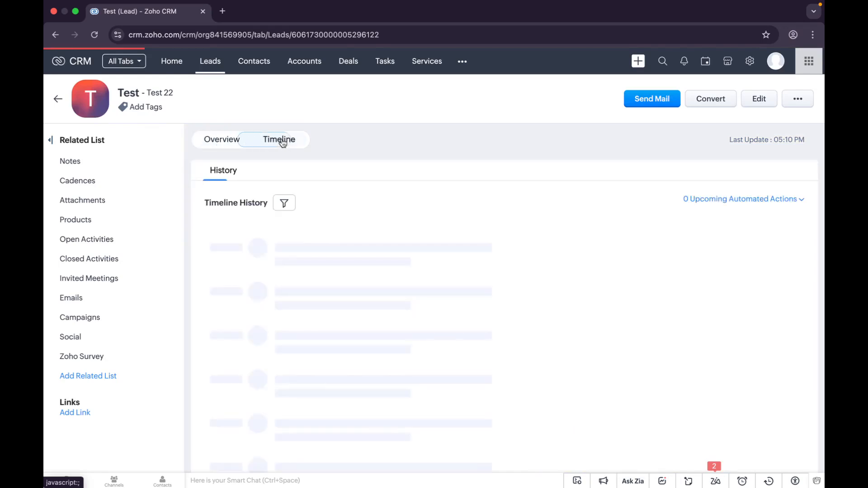
{"action": "mouse_move", "coordinate": [295, 267]}
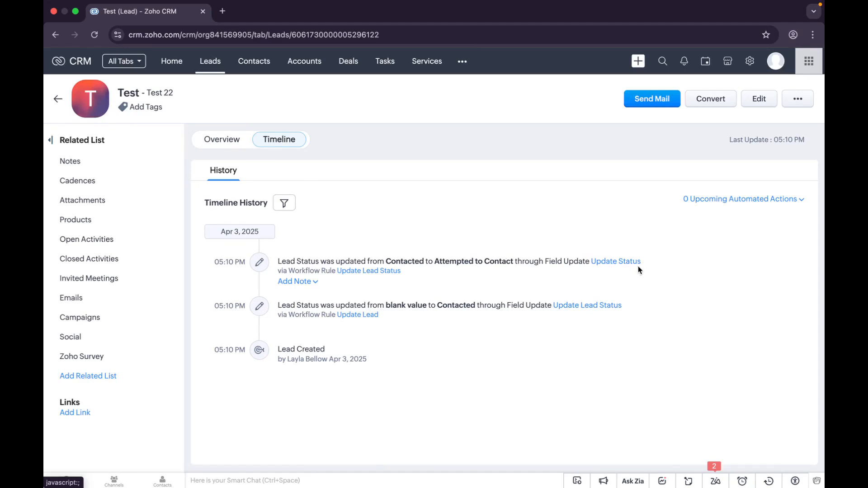
Step: Open the Update Lead Status rule from its timeline link in a new tab and review it
{"action": "left_click", "coordinate": [371, 271]}
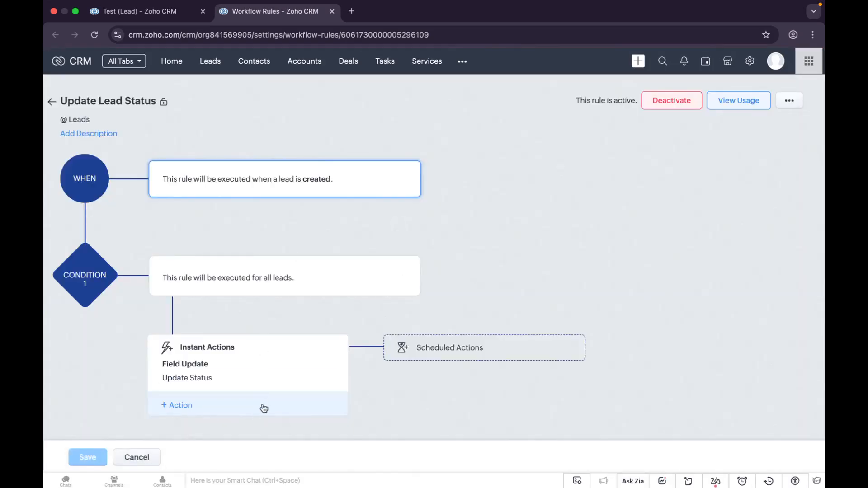
{"action": "scroll", "coordinate": [368, 377], "scroll_direction": "down", "scroll_amount": 1}
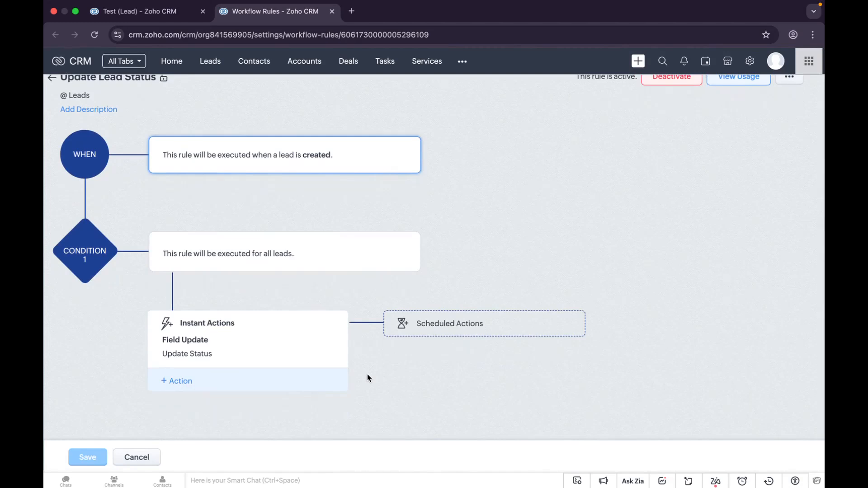
{"action": "scroll", "coordinate": [367, 376], "scroll_direction": "up", "scroll_amount": 1}
Step: Switch between the rule and the Test lead, ending on the lead's Overview showing Attempted to Contact
{"action": "left_click", "coordinate": [179, 13]}
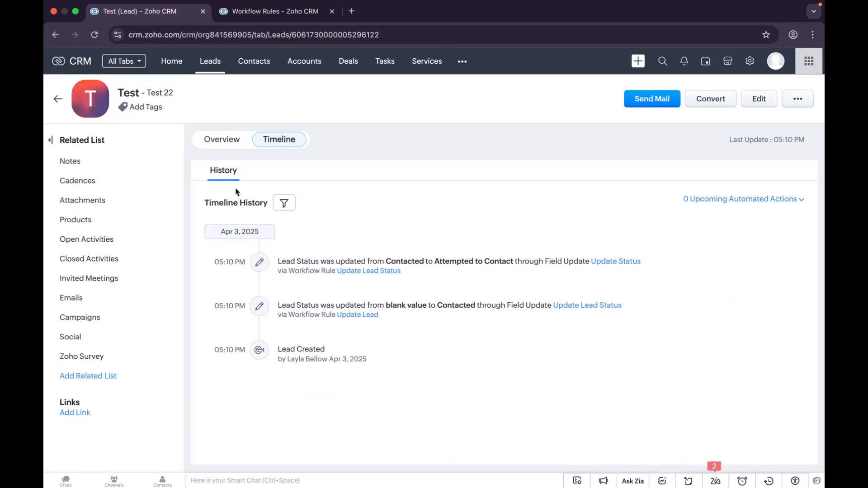
{"action": "left_click", "coordinate": [229, 140]}
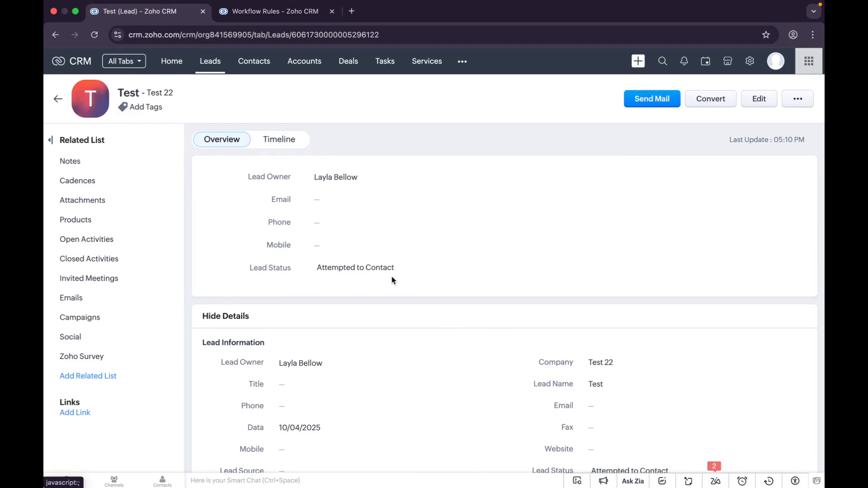
{"action": "left_click", "coordinate": [282, 15]}
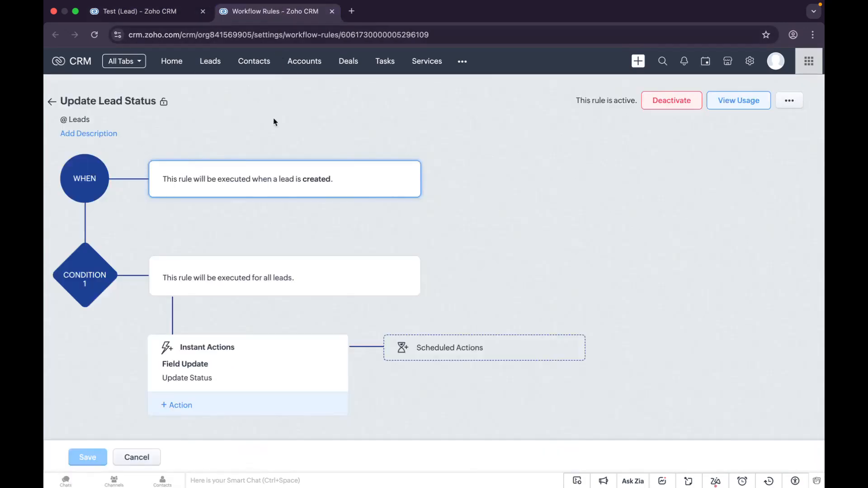
{"action": "left_click", "coordinate": [166, 13]}
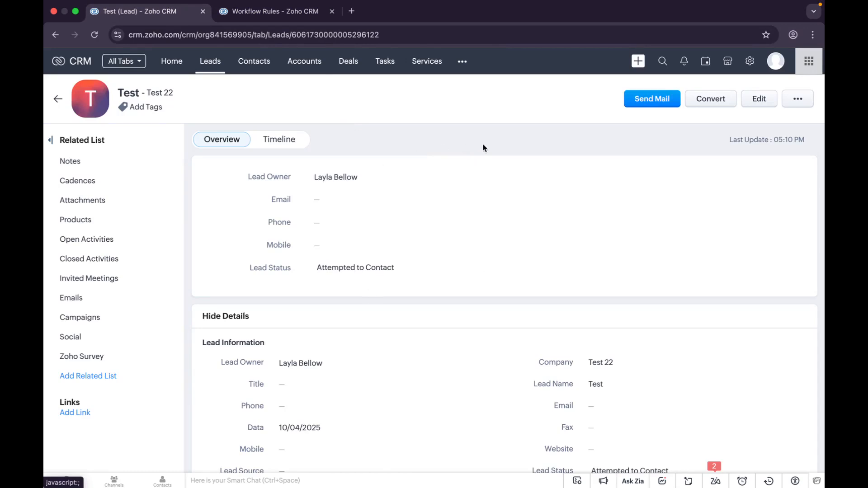
{"action": "left_click", "coordinate": [266, 139]}
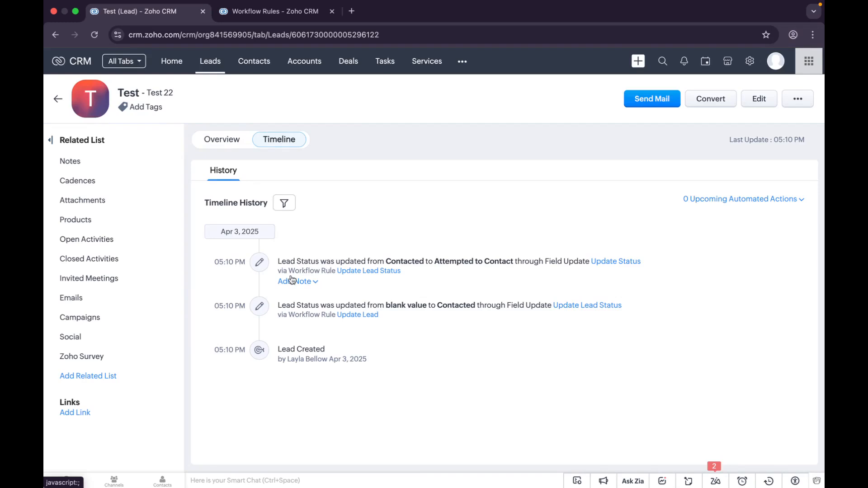
{"action": "left_click", "coordinate": [216, 141]}
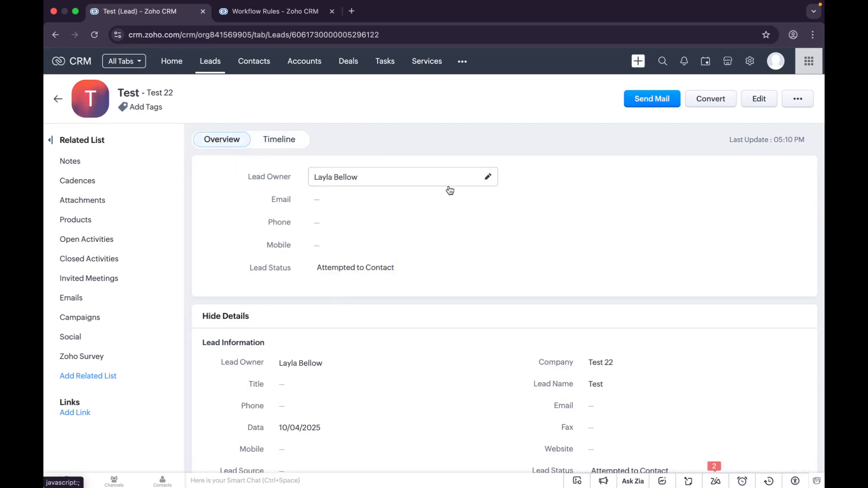
Step: Search Setup for 'failu' and open Failures – Functions, which lists no failures
{"action": "left_click", "coordinate": [750, 61]}
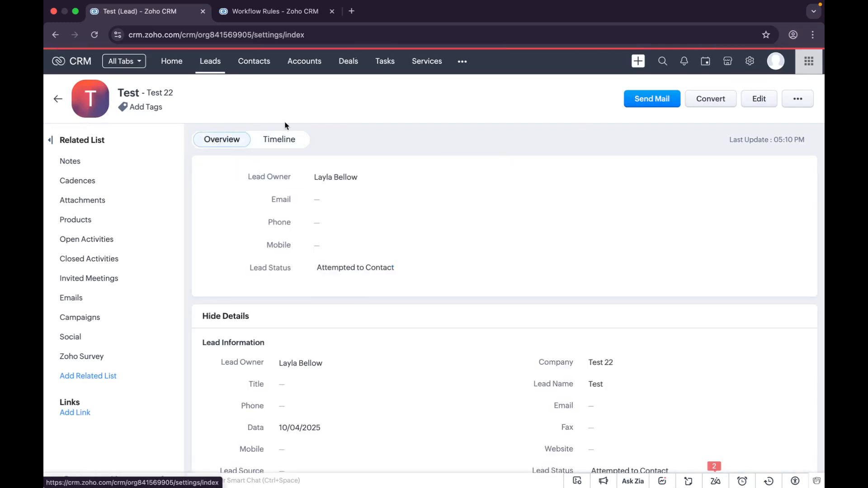
{"action": "left_click", "coordinate": [183, 101]}
{"action": "type", "text": "fa"}
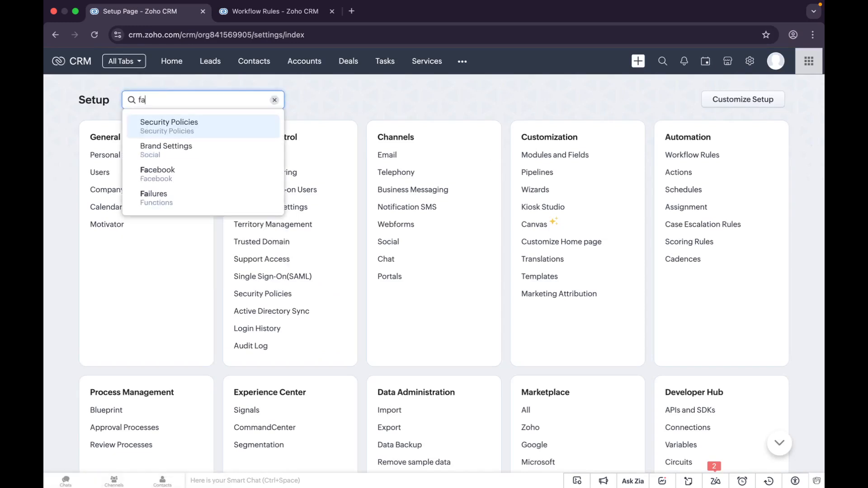
{"action": "type", "text": "ilu"}
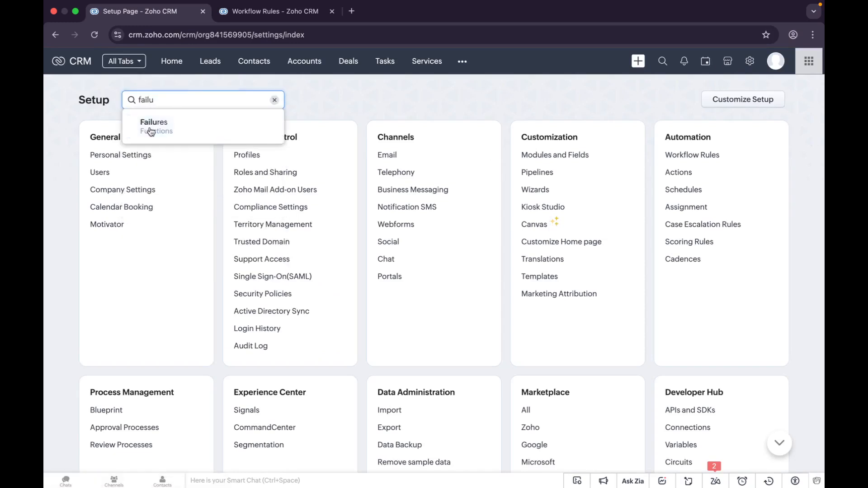
{"action": "left_click", "coordinate": [150, 129]}
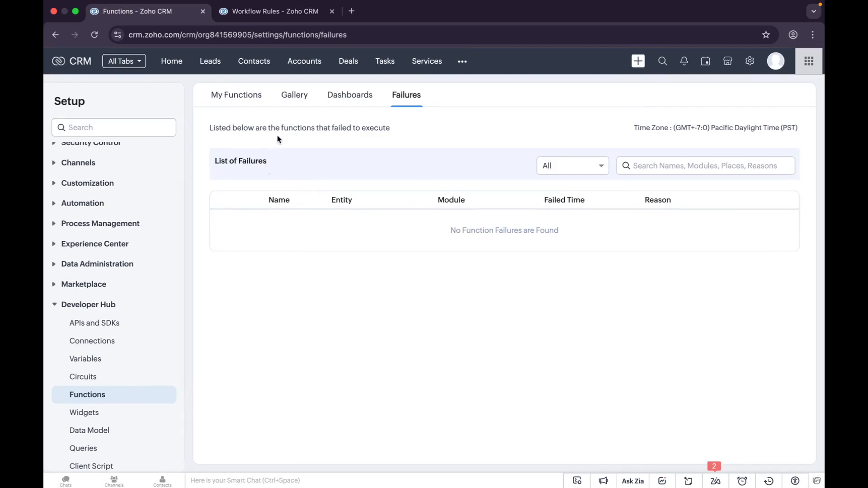